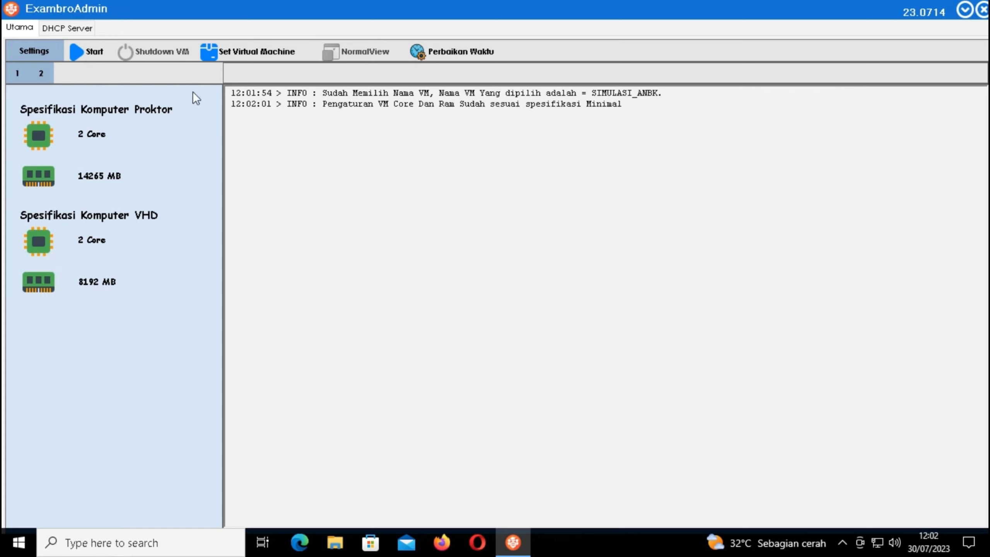
Start the virtual machine and let every Starter system check finish with OK.
{"action": "left_click", "coordinate": [85, 45]}
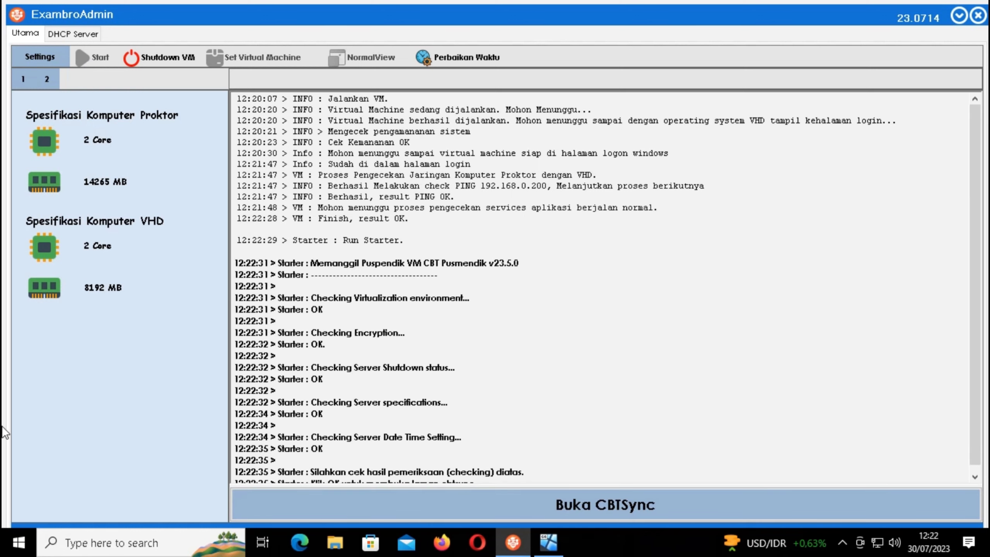
Launch CBTSync via Buka CBTSync so its login page and update prompt appear.
{"action": "left_click", "coordinate": [578, 511]}
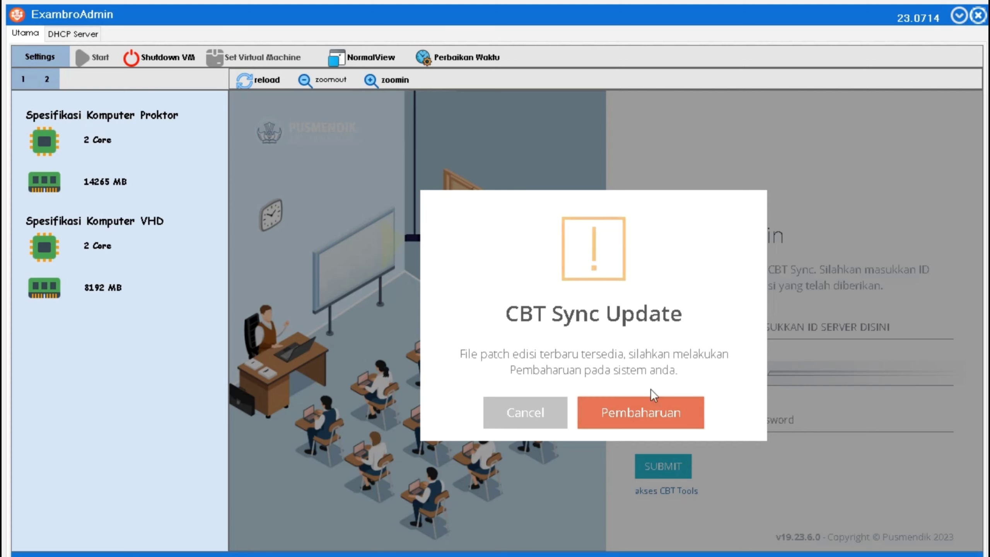
Accept the CBT Sync update and let Auto Patch download to 100% successfully.
{"action": "left_click", "coordinate": [638, 415]}
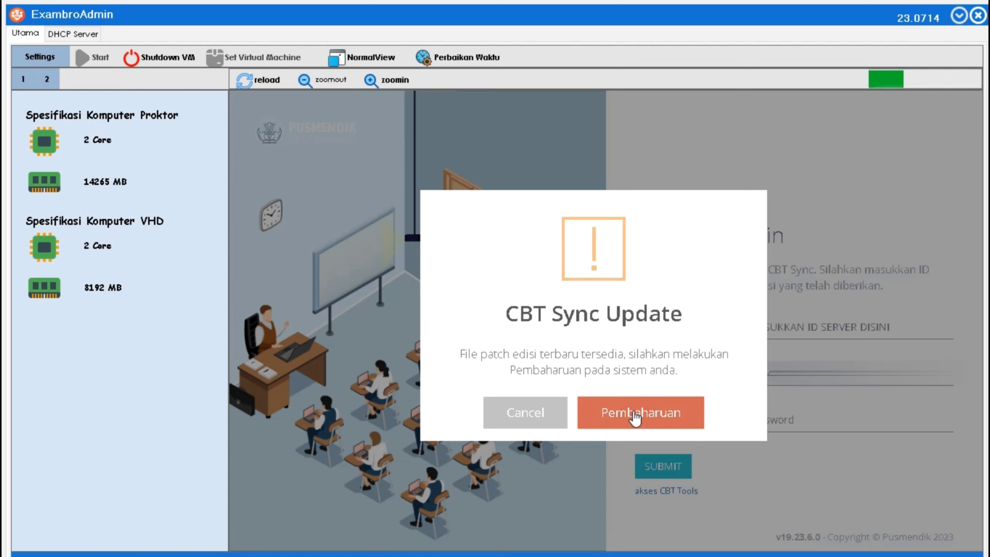
{"action": "left_click", "coordinate": [635, 414]}
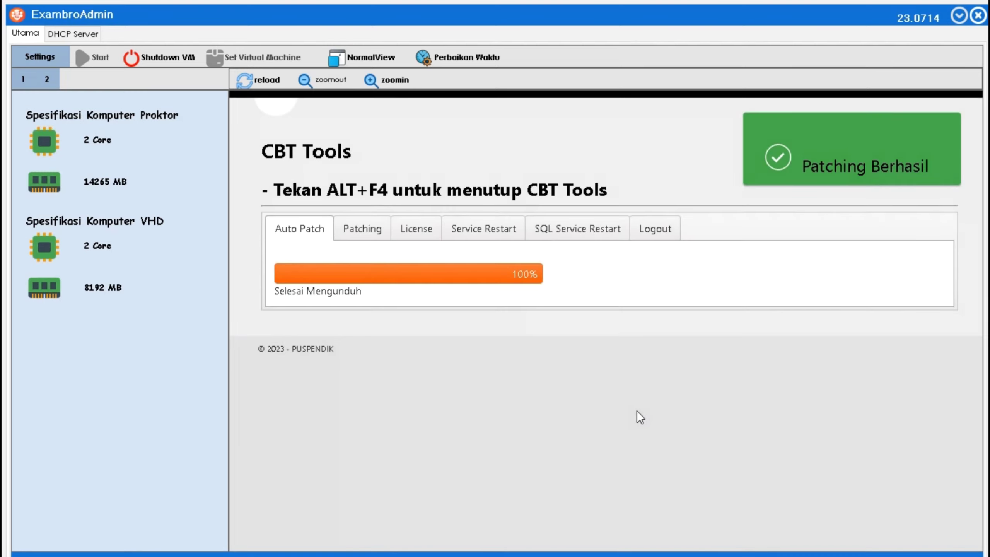
Log out of CBT Tools to the v19.23.6.2 login, exit fullscreen and minimize ExambroAdmin.
{"action": "left_click", "coordinate": [654, 238]}
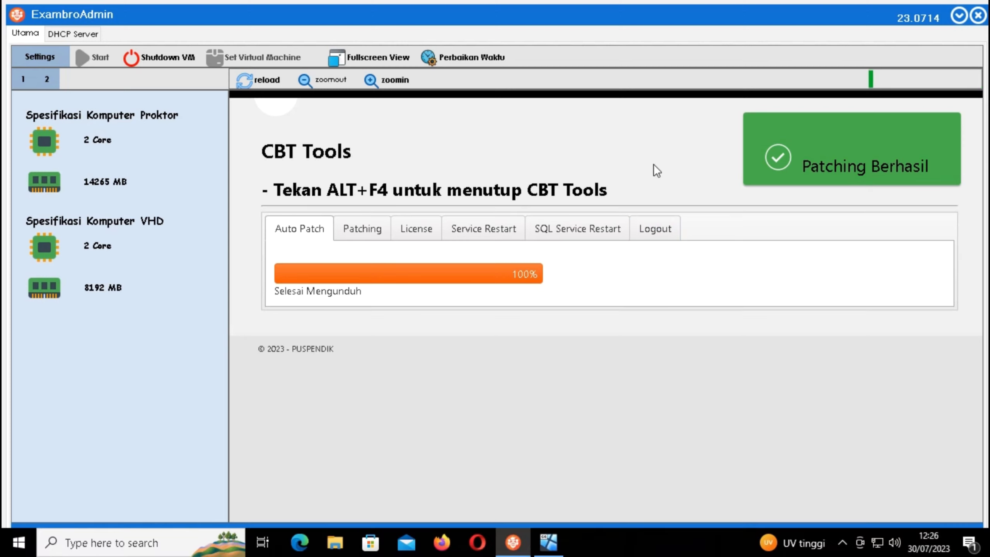
{"action": "left_click", "coordinate": [654, 229]}
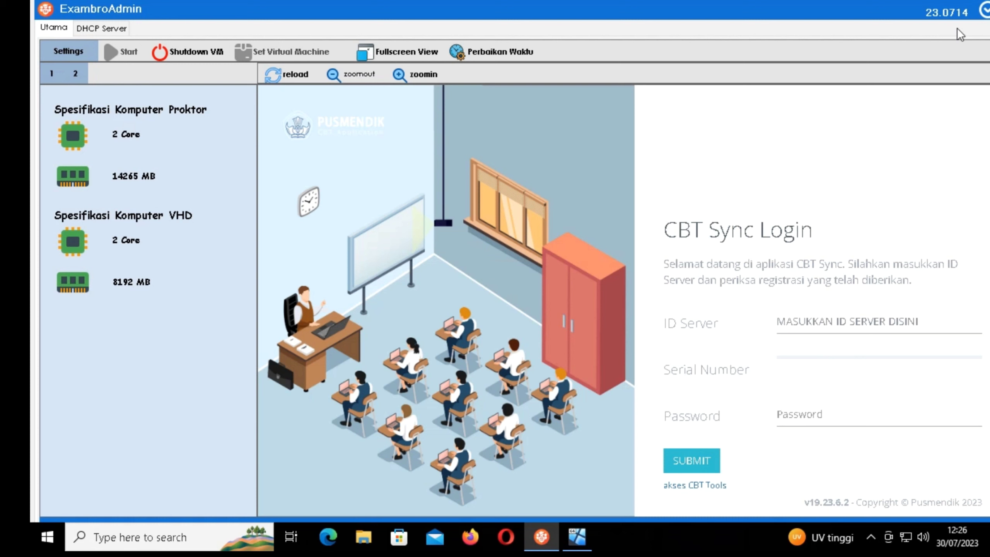
{"action": "left_click", "coordinate": [982, 11]}
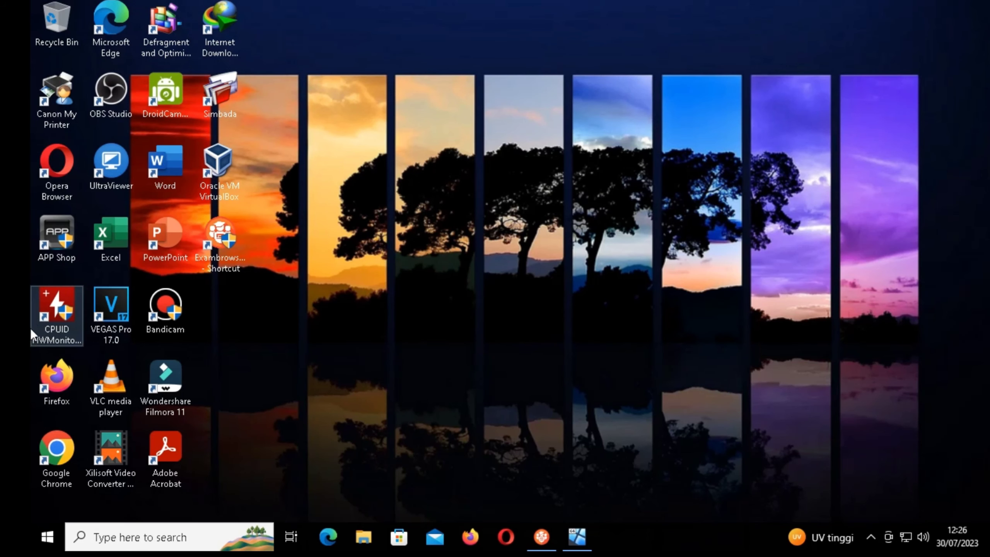
Check that the ANBK announcement's v19.23.6.2 matches the version on the CBT Sync login.
{"action": "double_click", "coordinate": [56, 383]}
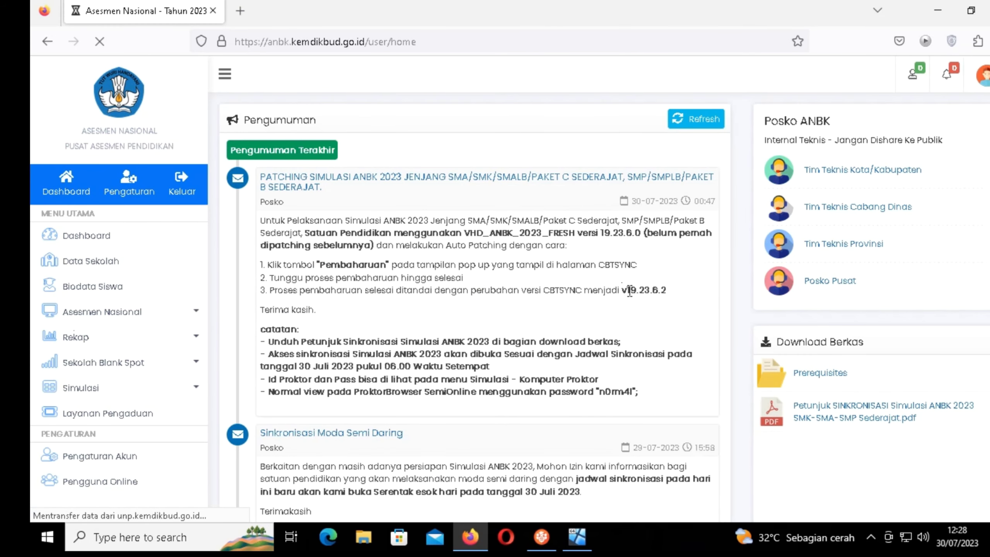
{"action": "left_click_drag", "start_coordinate": [619, 290], "coordinate": [653, 288]}
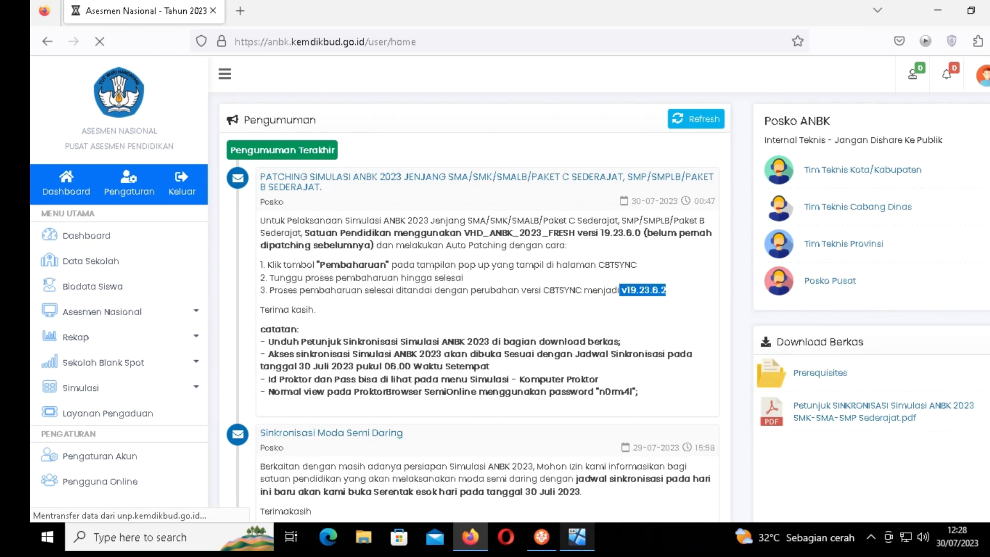
{"action": "left_click", "coordinate": [573, 534]}
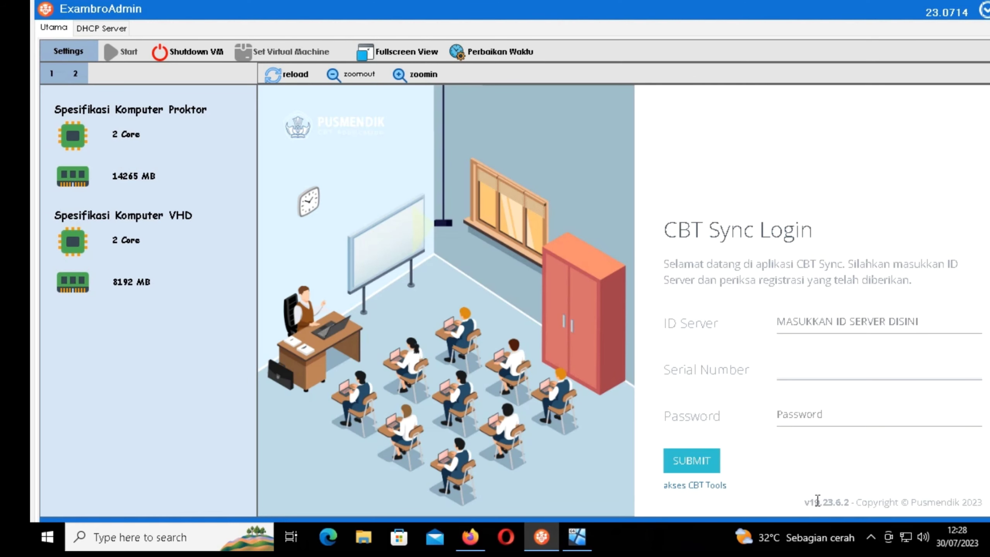
{"action": "left_click_drag", "start_coordinate": [804, 502], "coordinate": [852, 503]}
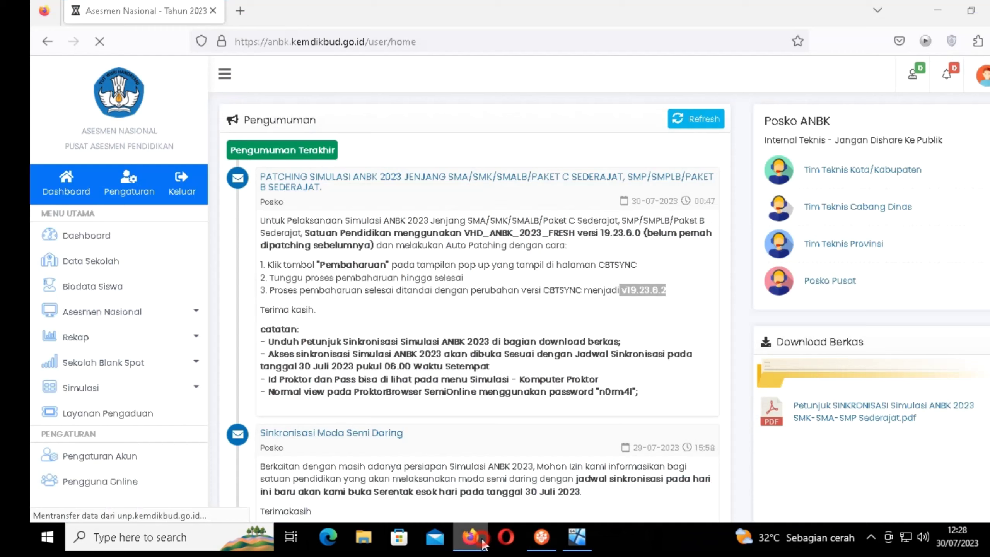
{"action": "left_click", "coordinate": [469, 537]}
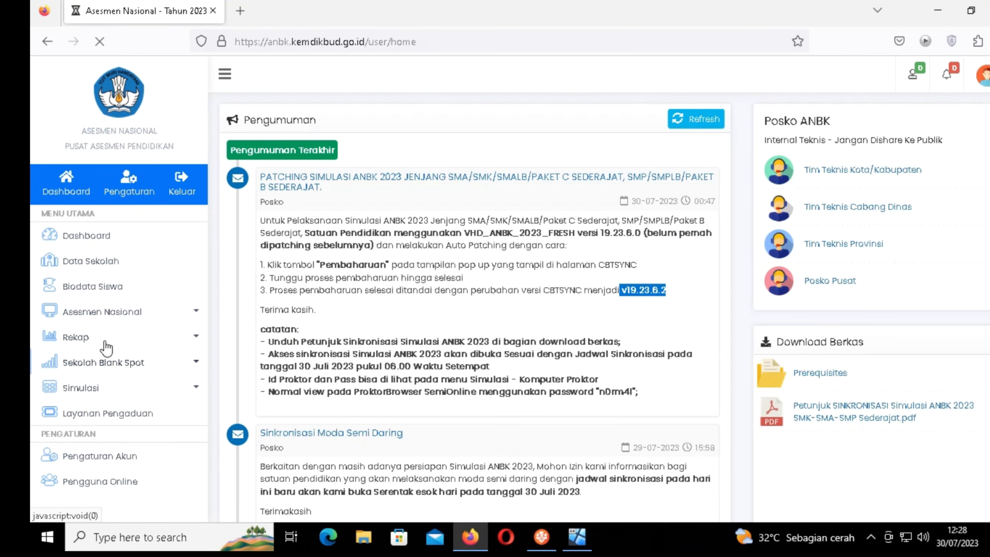
Copy the Kode Server value from the Simulasi > Komputer Proktor list.
{"action": "left_click", "coordinate": [132, 388]}
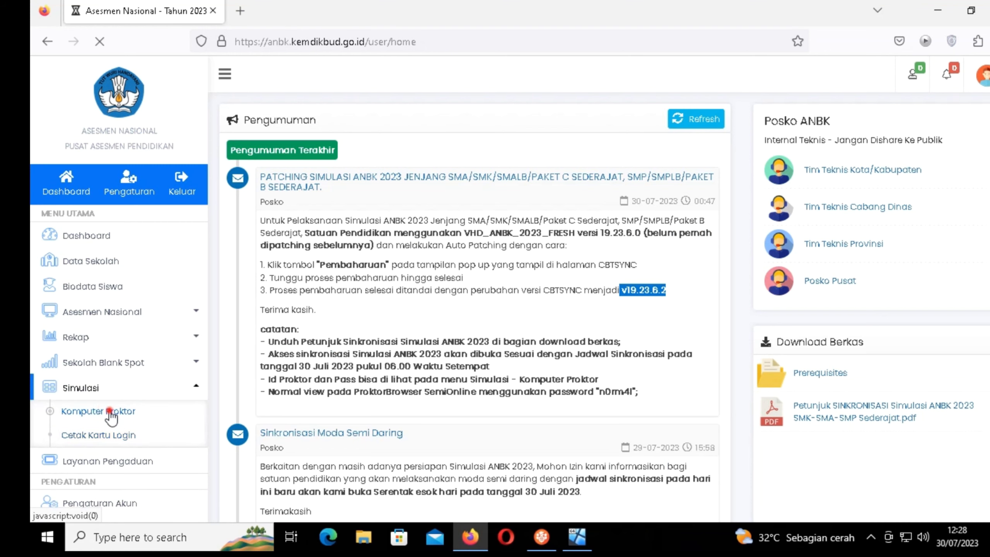
{"action": "left_click", "coordinate": [84, 412]}
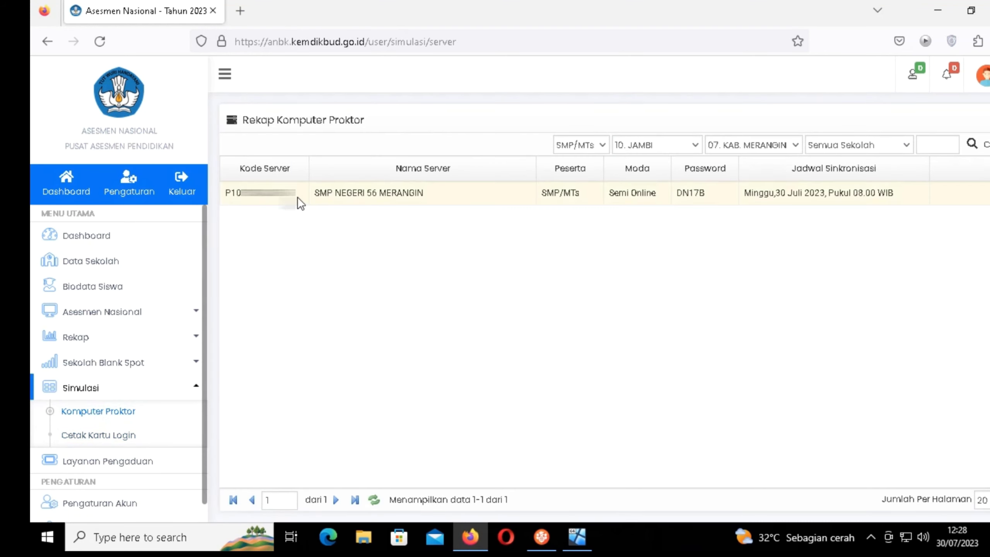
{"action": "left_click_drag", "start_coordinate": [295, 193], "coordinate": [225, 210]}
{"action": "right_click", "coordinate": [246, 194]}
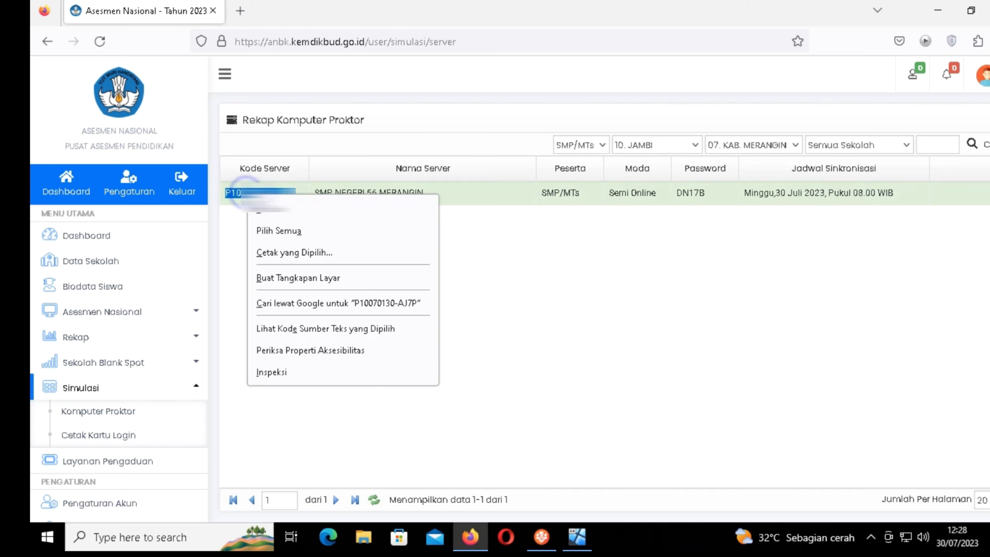
{"action": "left_click", "coordinate": [273, 210]}
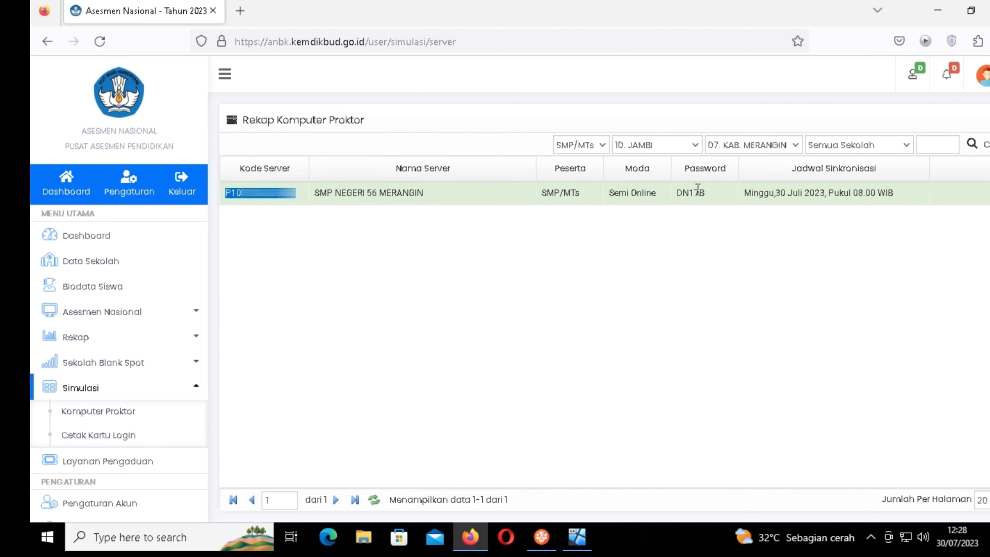
Replace the ID Server text with the copied server code and enter the account password.
{"action": "left_click", "coordinate": [543, 535]}
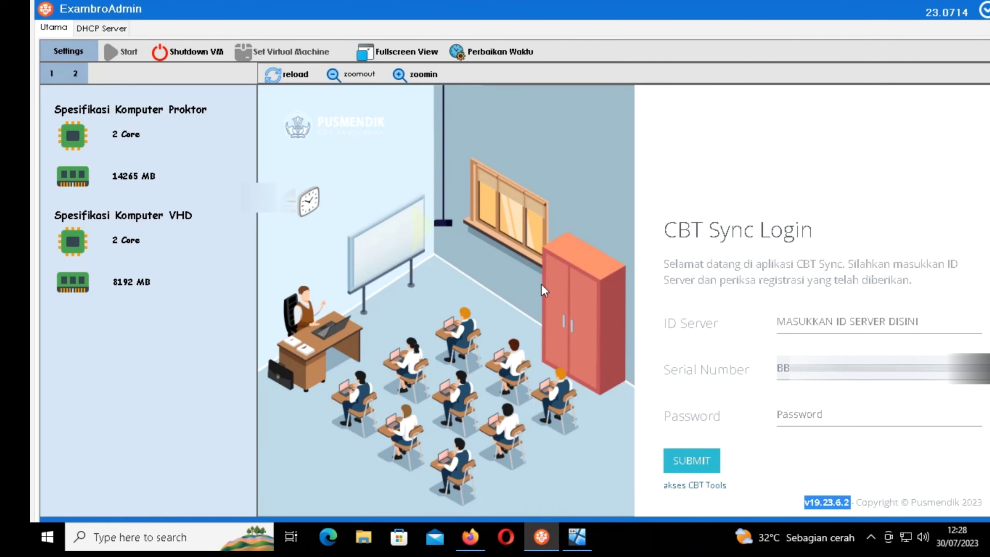
{"action": "left_click", "coordinate": [804, 321]}
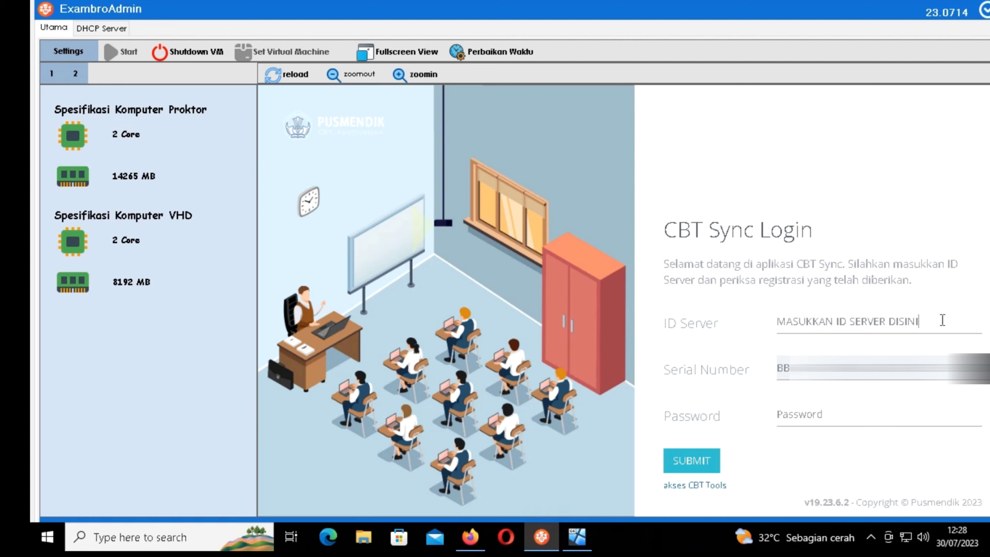
{"action": "key", "text": "BackSpace"}
{"action": "key", "text": "BackSpace"}
{"action": "key", "text": "BackSpace"}
{"action": "key", "text": "BackSpace"}
{"action": "key", "text": "BackSpace"}
{"action": "key", "text": "BackSpace"}
{"action": "key", "text": "BackSpace"}
{"action": "key", "text": "BackSpace"}
{"action": "key", "text": "BackSpace"}
{"action": "key", "text": "BackSpace"}
{"action": "key", "text": "BackSpace"}
{"action": "key", "text": "BackSpace"}
{"action": "key", "text": "BackSpace"}
{"action": "key", "text": "BackSpace"}
{"action": "key", "text": "BackSpace"}
{"action": "key", "text": "BackSpace"}
{"action": "key", "text": "BackSpace"}
{"action": "key", "text": "BackSpace"}
{"action": "key", "text": "BackSpace"}
{"action": "key", "text": "BackSpace"}
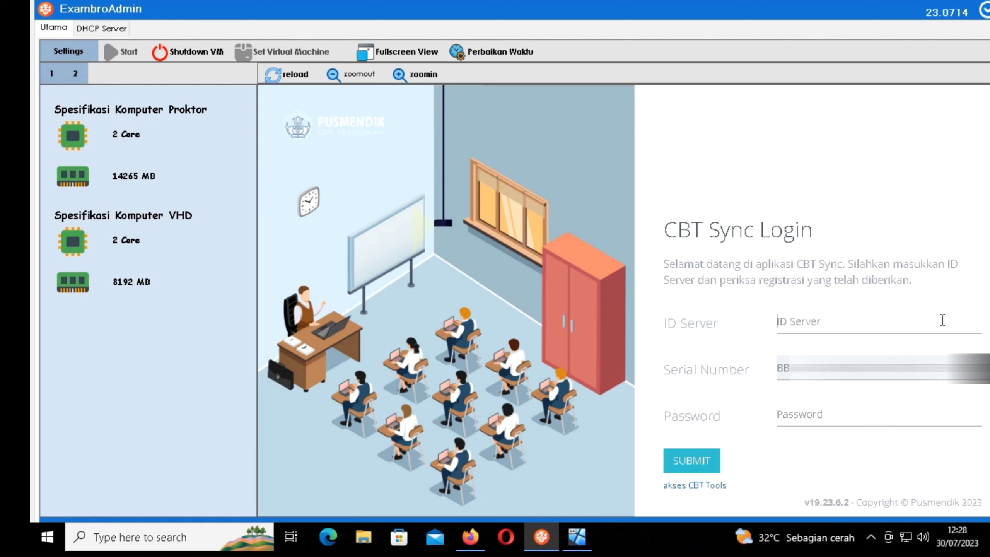
{"action": "key", "text": "ctrl+v"}
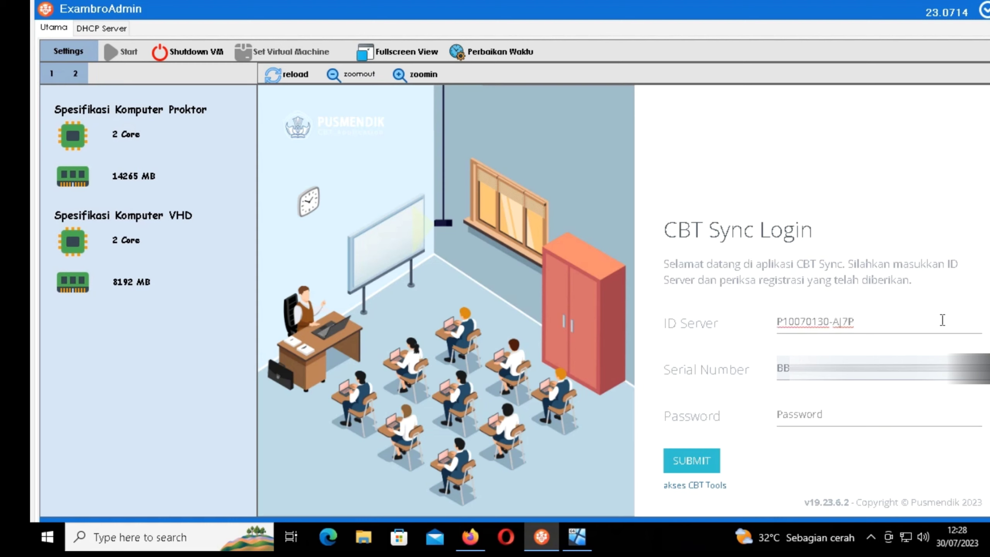
{"action": "left_click", "coordinate": [819, 414]}
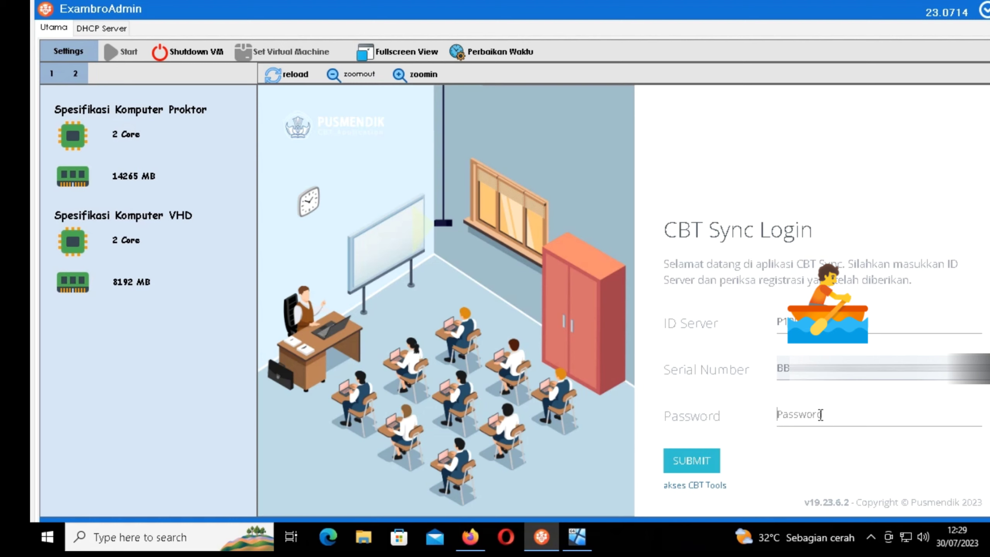
{"action": "type", "text": "12345"}
Submit the login, go fullscreen on the AKTIF dashboard, and open Back up & Hapus.
{"action": "left_click", "coordinate": [682, 463]}
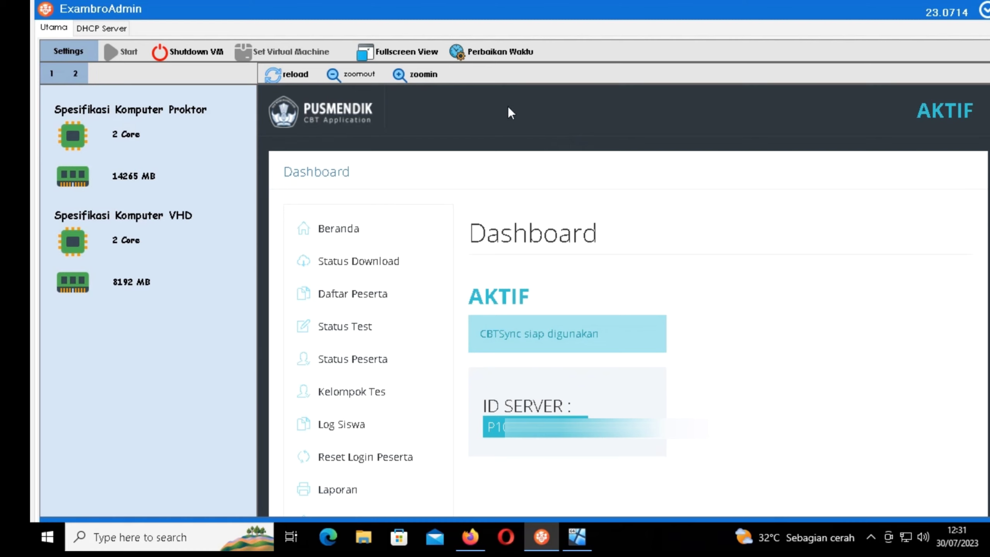
{"action": "left_click", "coordinate": [425, 51]}
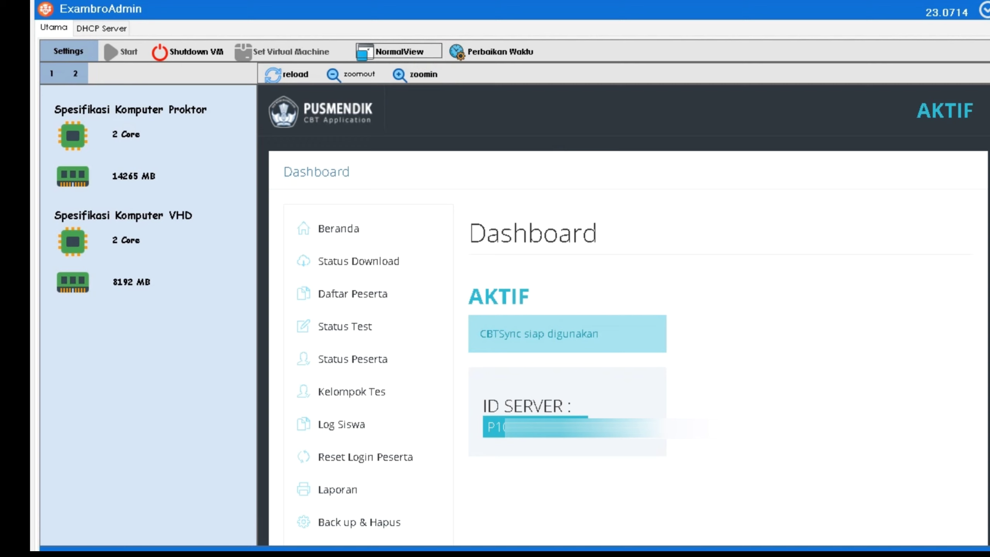
{"action": "scroll", "coordinate": [596, 289], "scroll_direction": "down", "scroll_amount": 1}
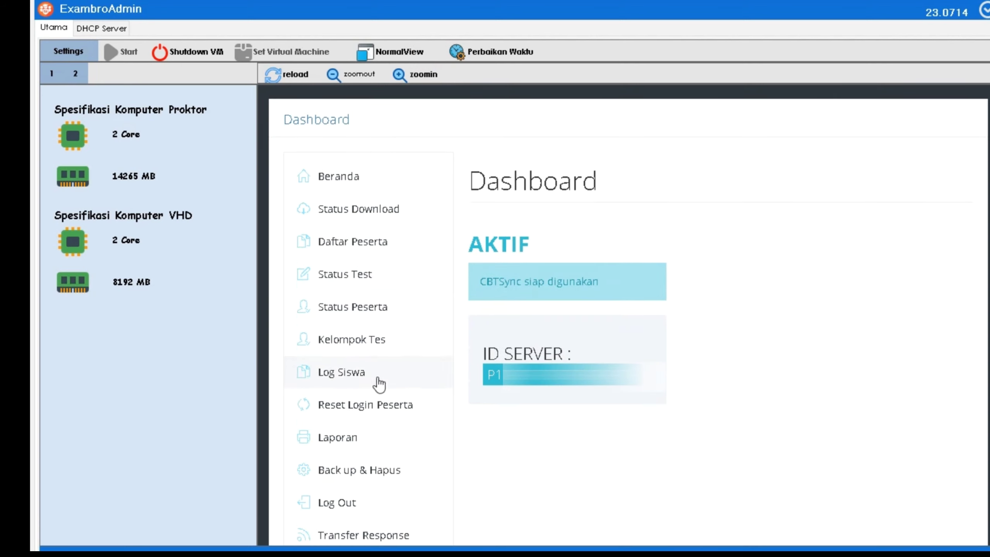
{"action": "left_click", "coordinate": [366, 470]}
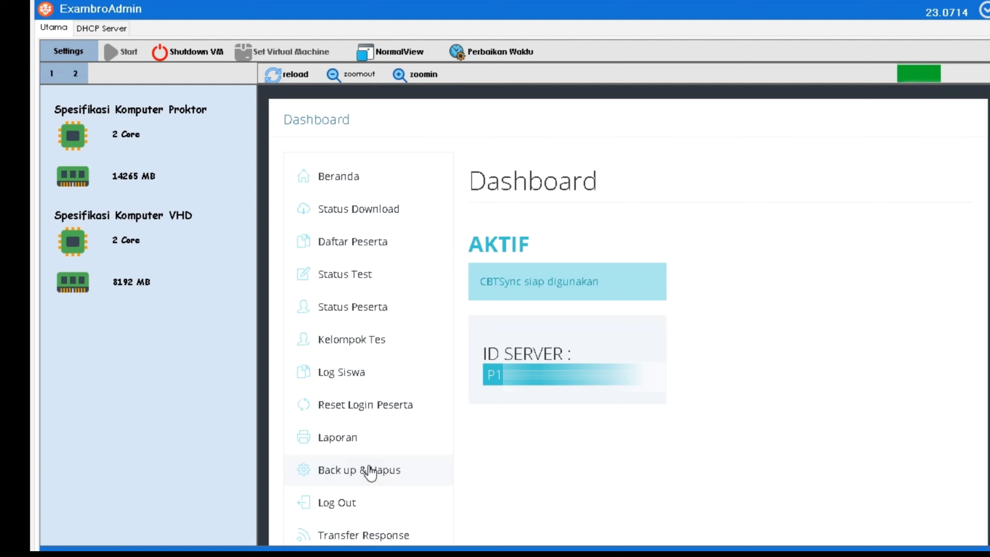